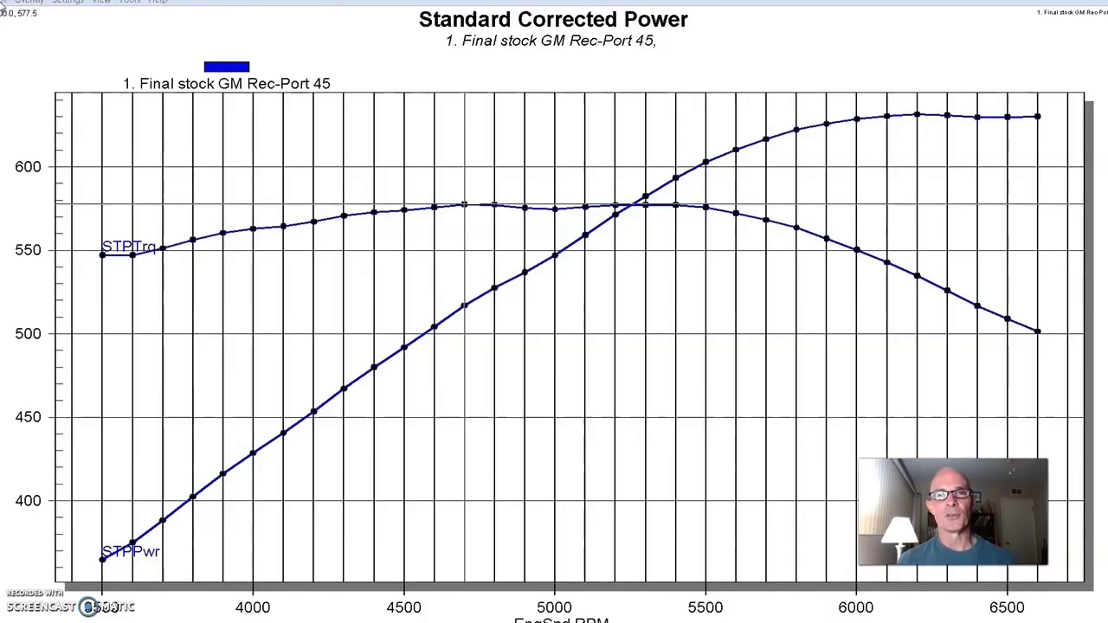
Step: Review the test description notes of the stock GM Rec-Port run, close them, and read the run's peak torque point
{"action": "left_click", "coordinate": [3, 4]}
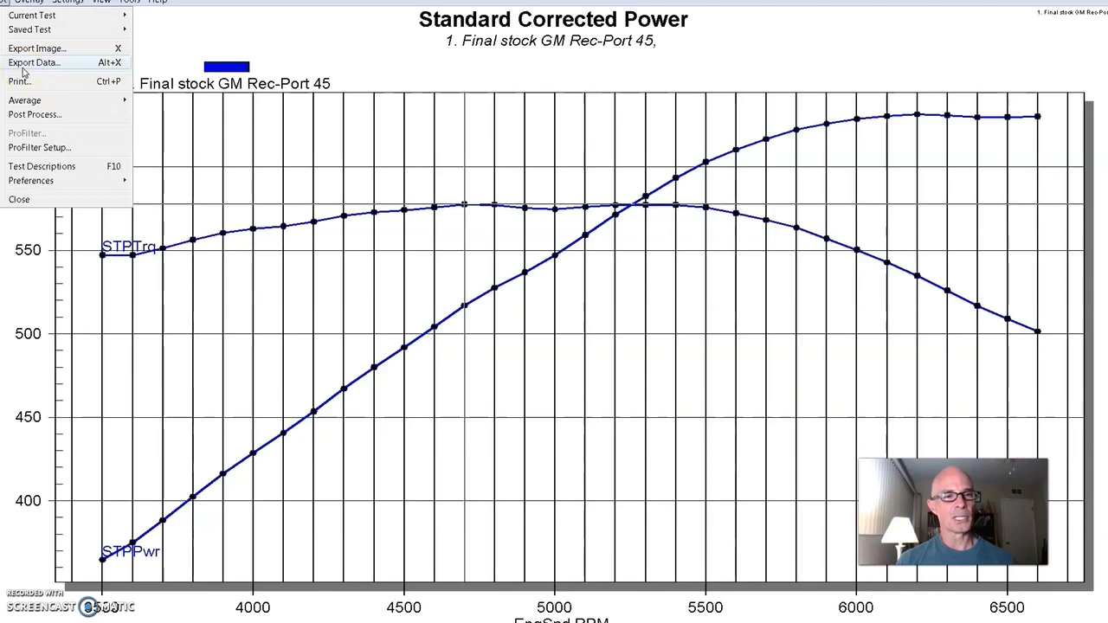
{"action": "left_click", "coordinate": [58, 166]}
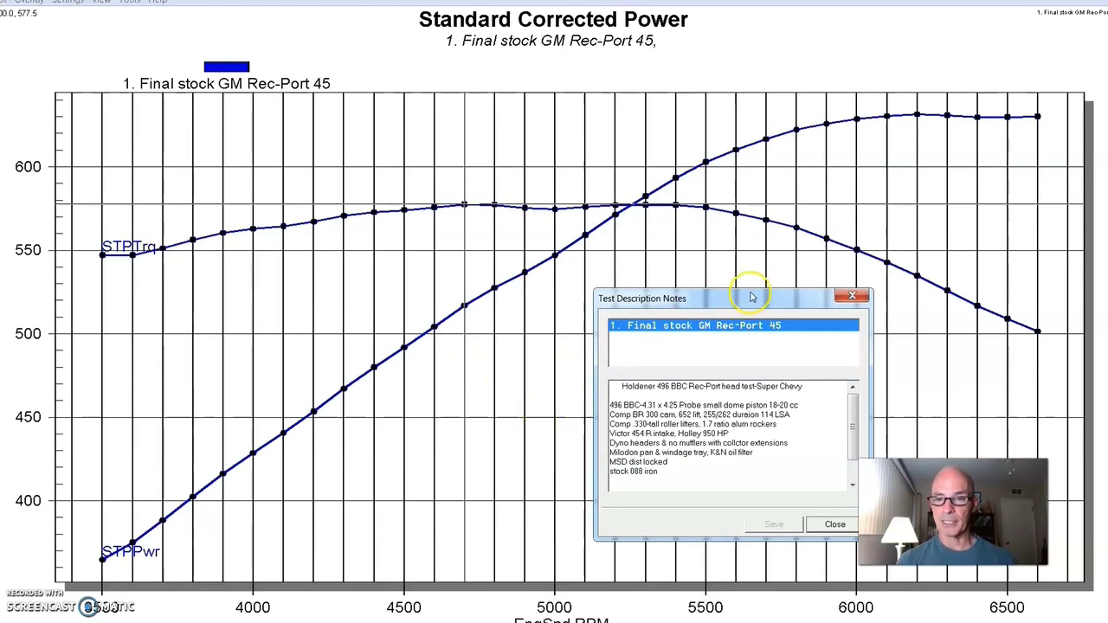
{"action": "left_click_drag", "start_coordinate": [755, 300], "coordinate": [705, 257]}
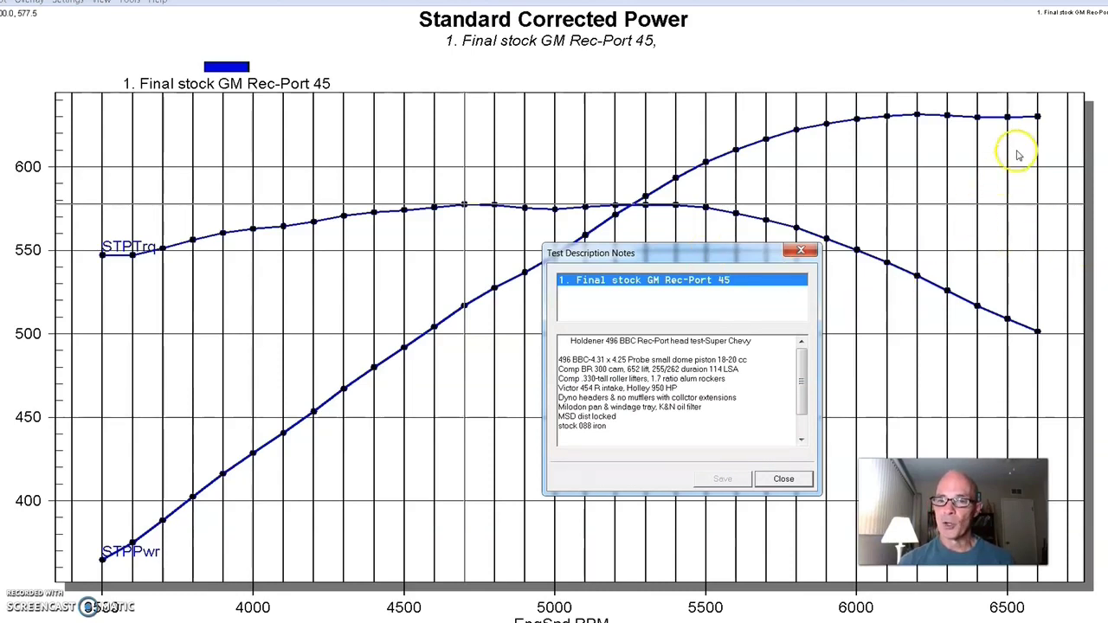
{"action": "left_click", "coordinate": [801, 251]}
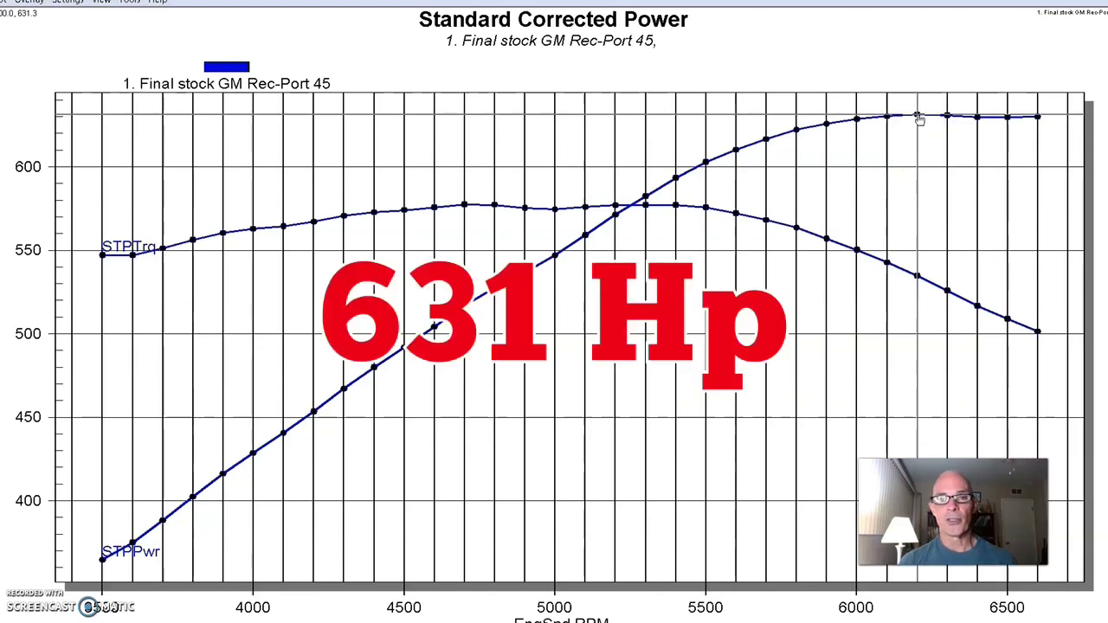
{"action": "left_click", "coordinate": [467, 210]}
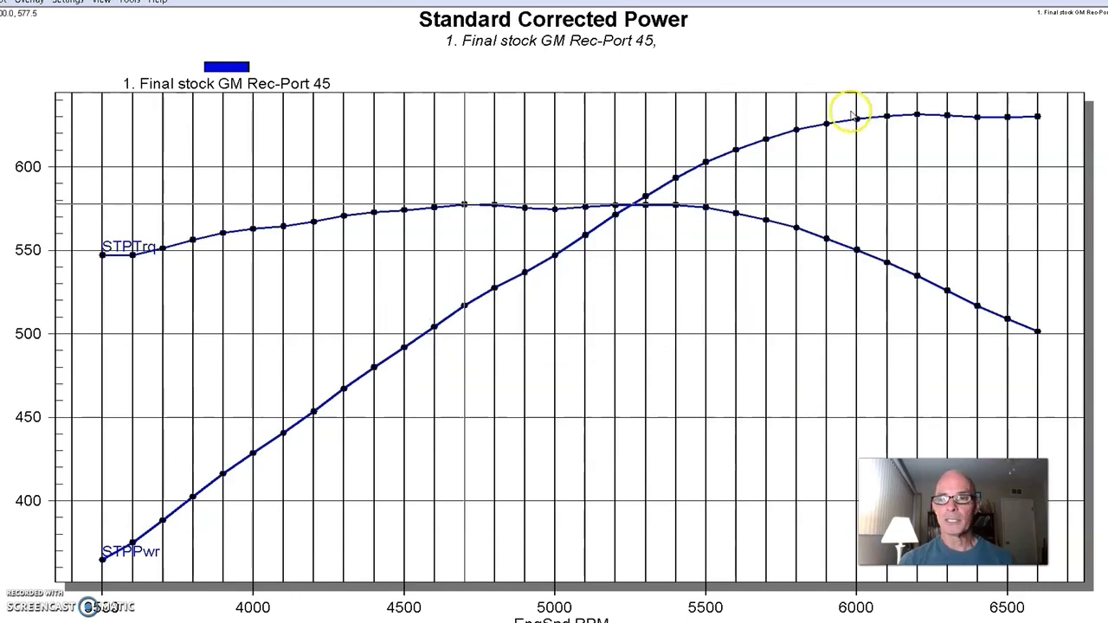
Step: Overlay the test "2. Final PC CNC Rec-port33" on the stock GM run and read its peak power and torque points
{"action": "left_click", "coordinate": [29, 3]}
{"action": "left_click", "coordinate": [39, 17]}
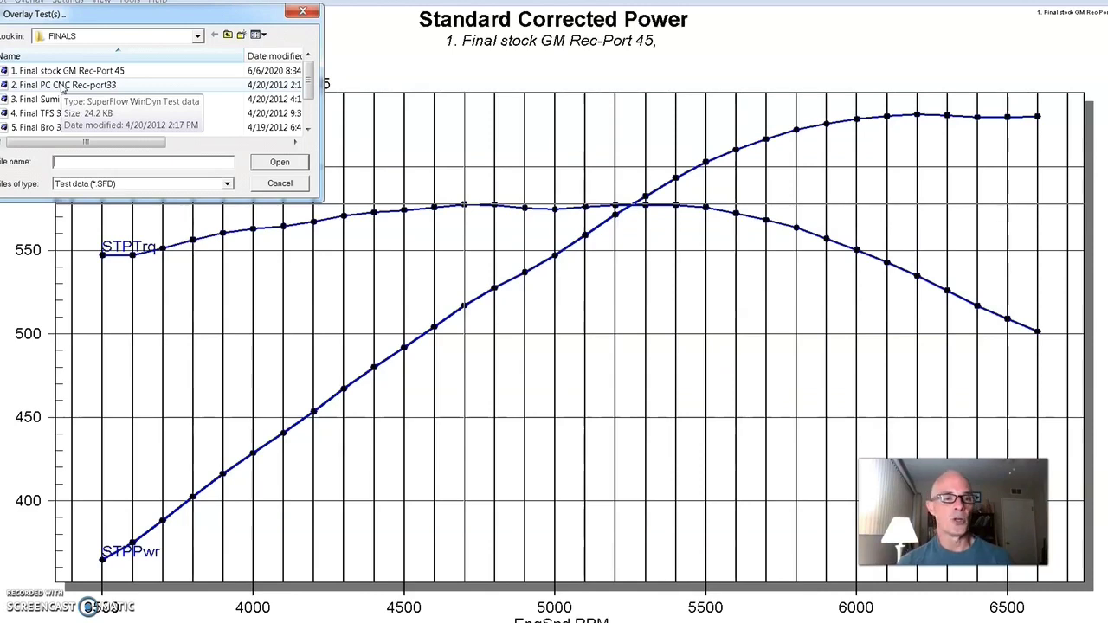
{"action": "double_click", "coordinate": [62, 86]}
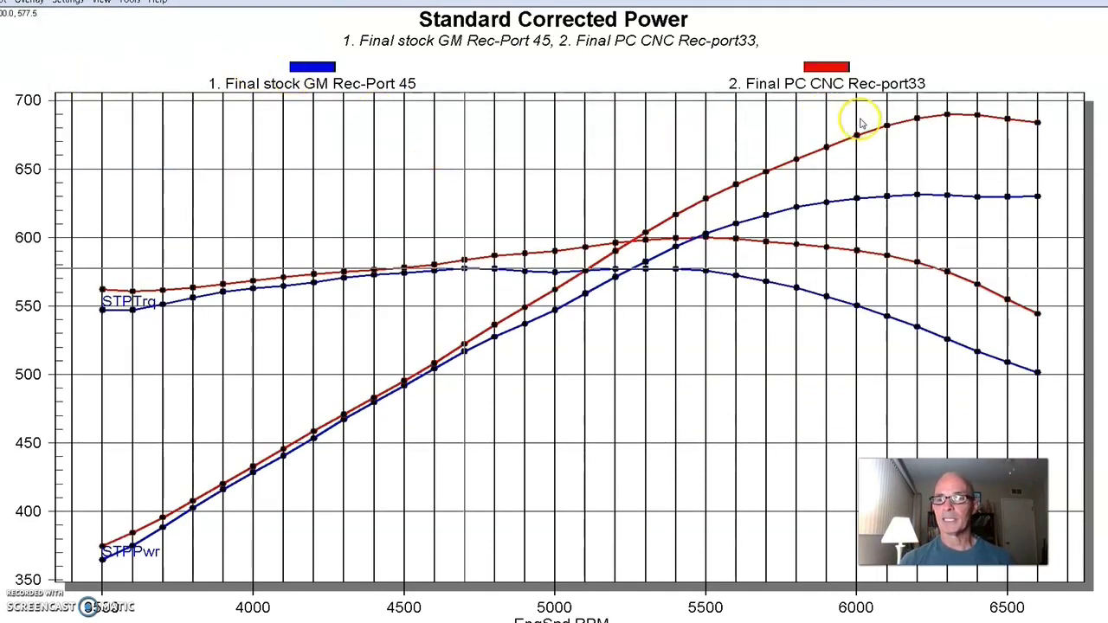
{"action": "left_click", "coordinate": [950, 119]}
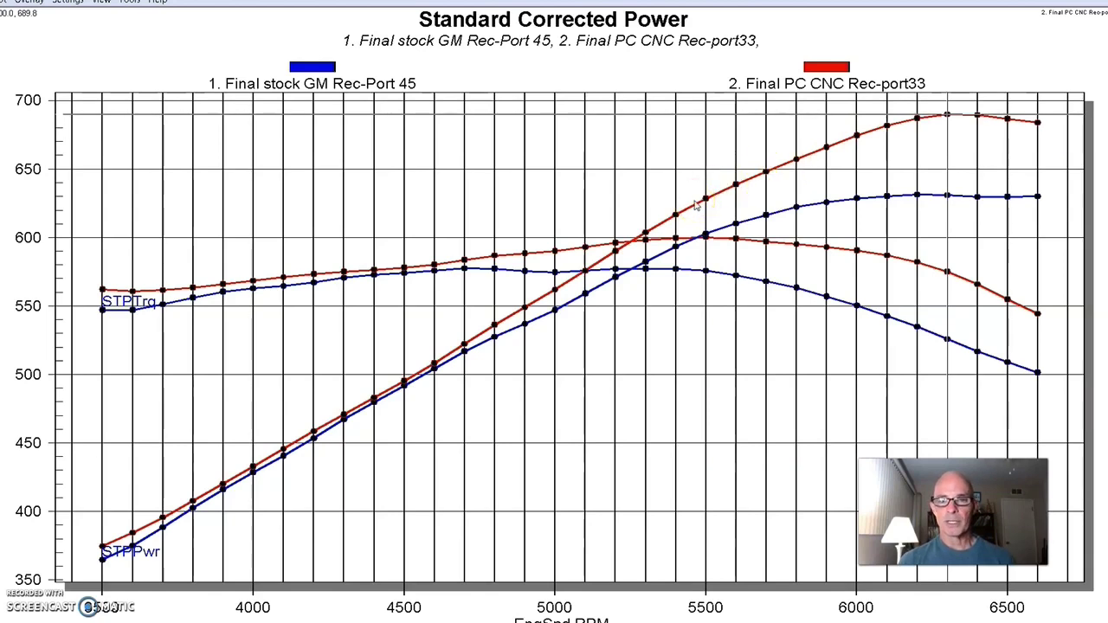
{"action": "left_click", "coordinate": [674, 239]}
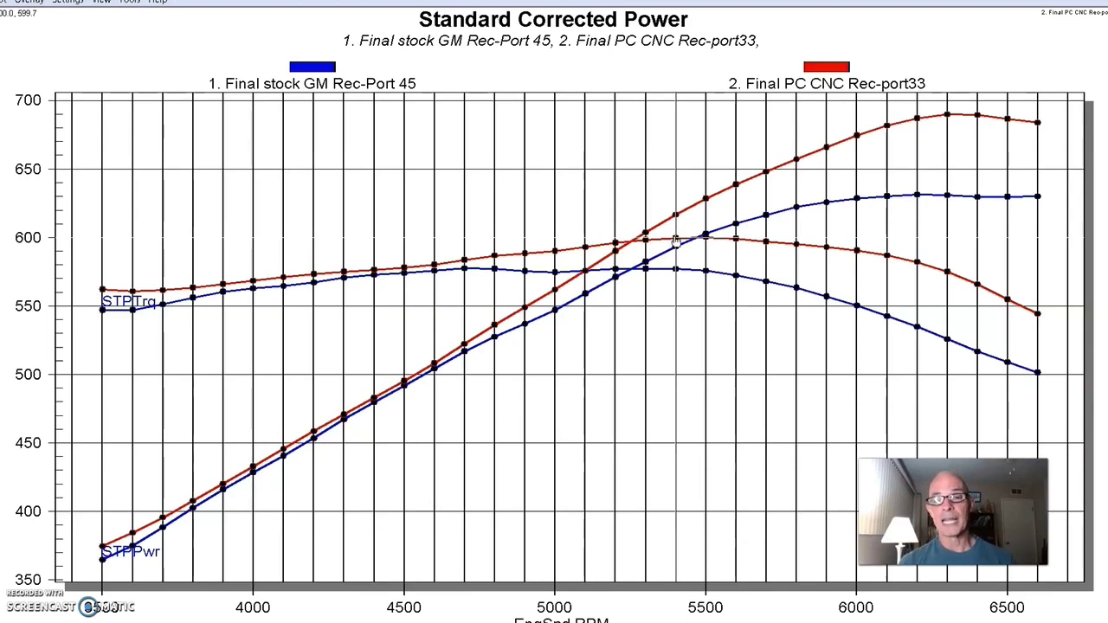
{"action": "left_click", "coordinate": [707, 241]}
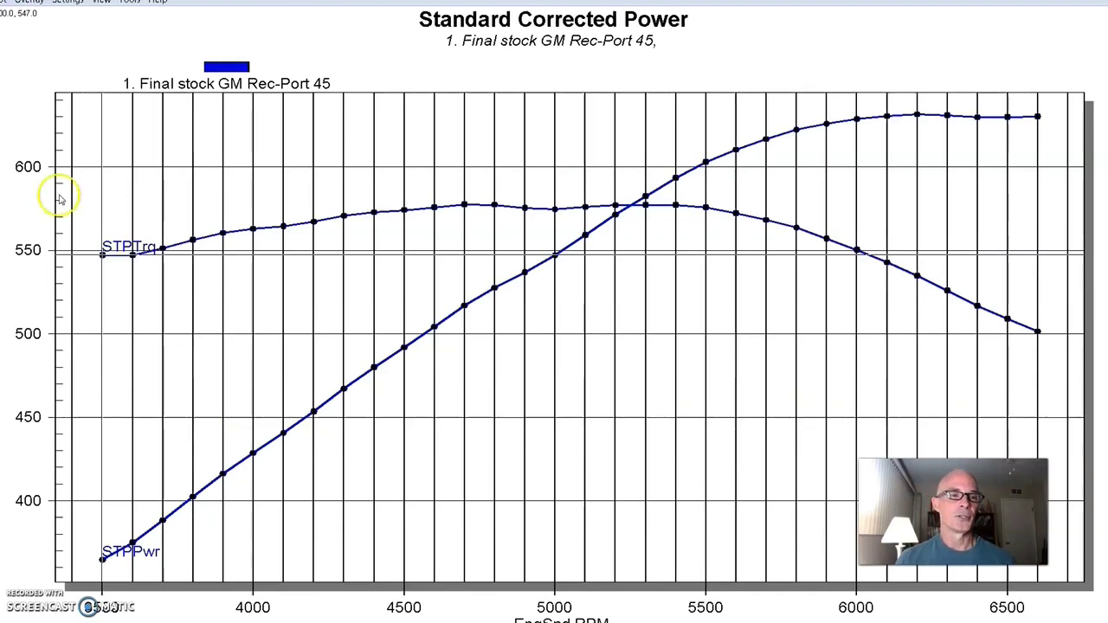
Step: Overlay "3. Final Sumitt Rec-port36" on the stock GM run and read its power and torque peaks
{"action": "left_click", "coordinate": [30, 2]}
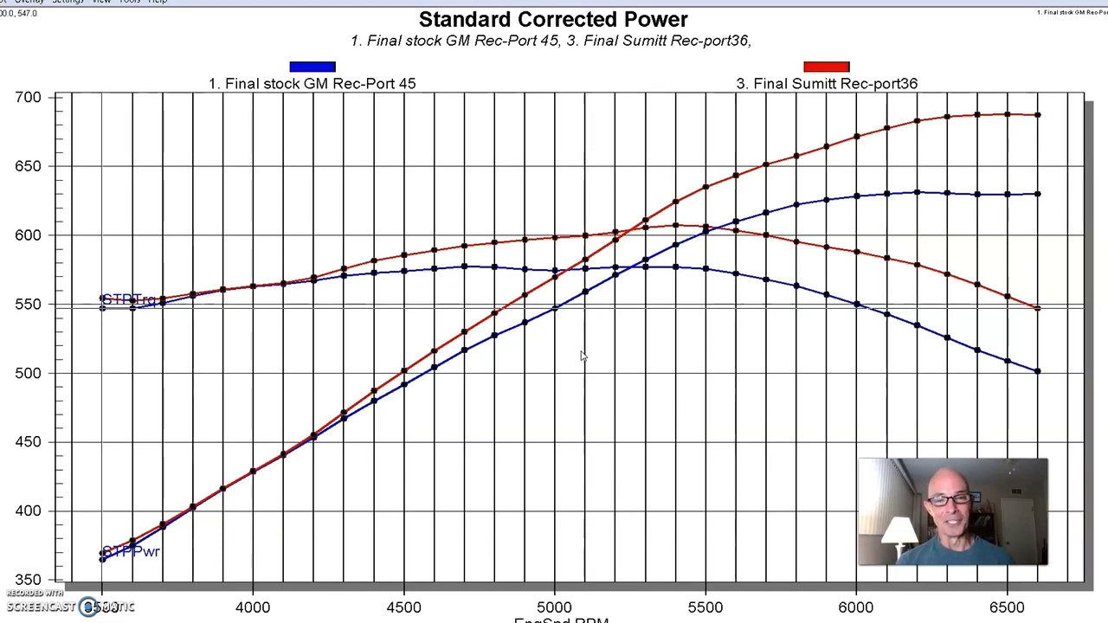
{"action": "left_click", "coordinate": [979, 122]}
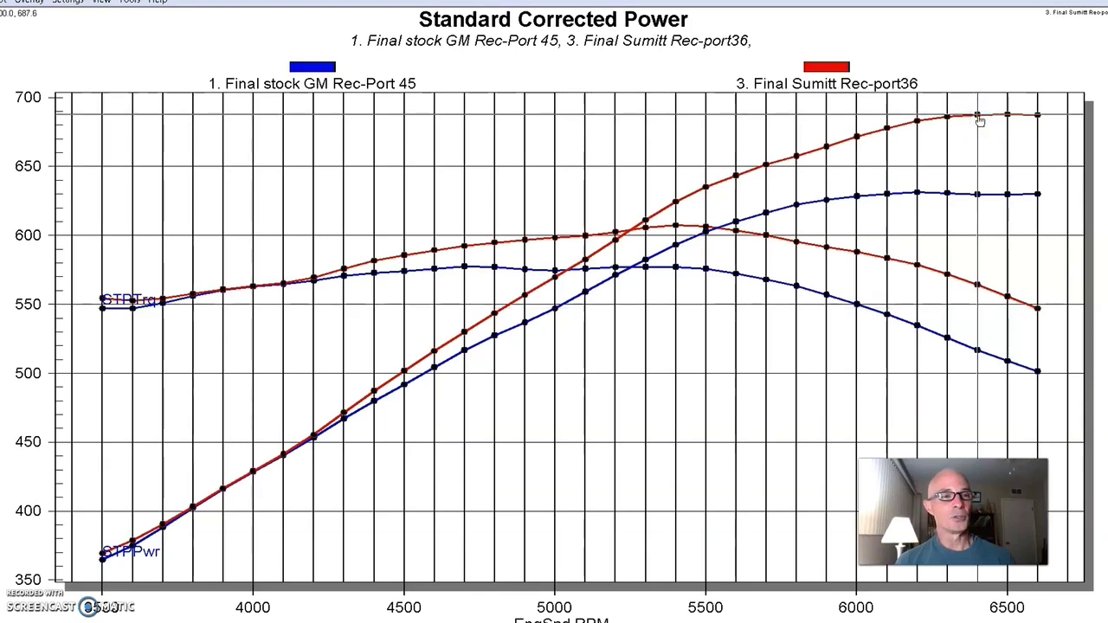
{"action": "left_click", "coordinate": [1008, 116]}
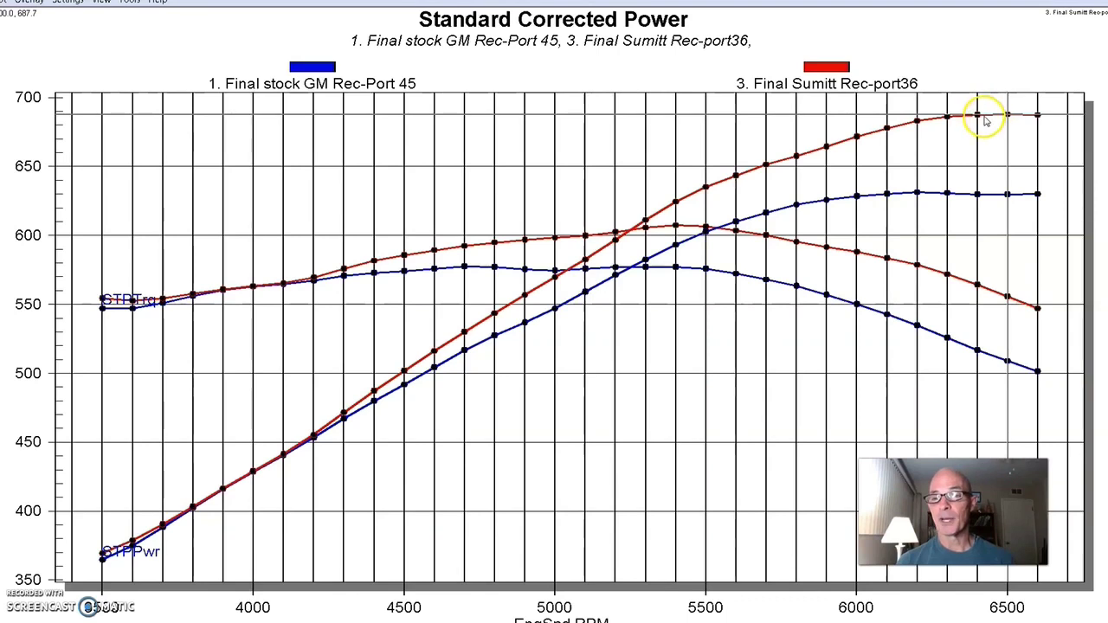
{"action": "left_click", "coordinate": [980, 119]}
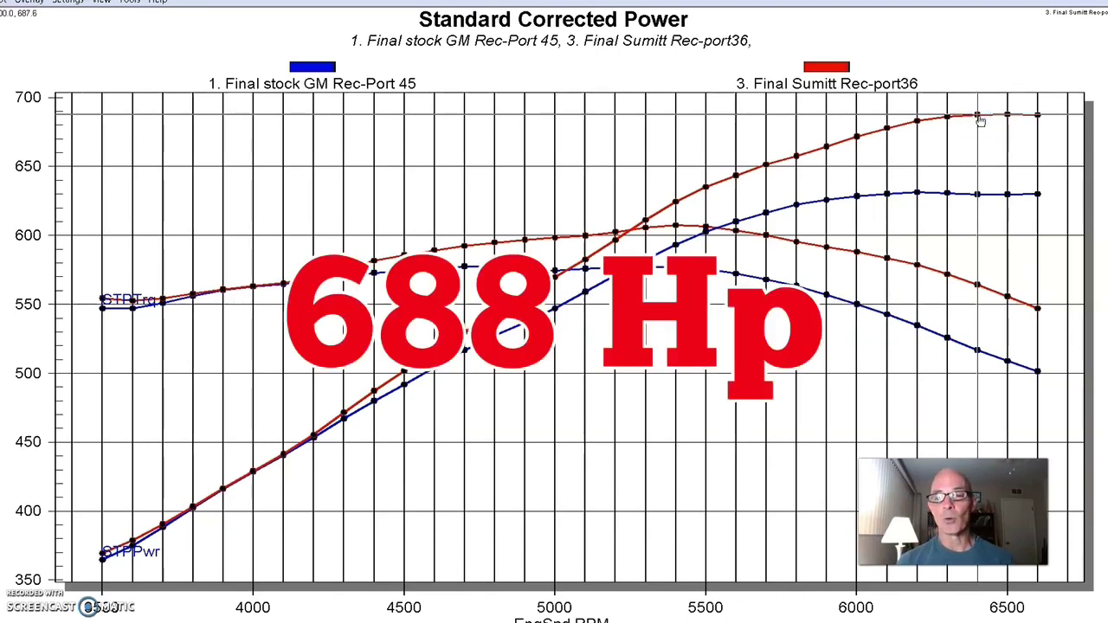
{"action": "left_click_drag", "start_coordinate": [712, 229], "coordinate": [675, 225]}
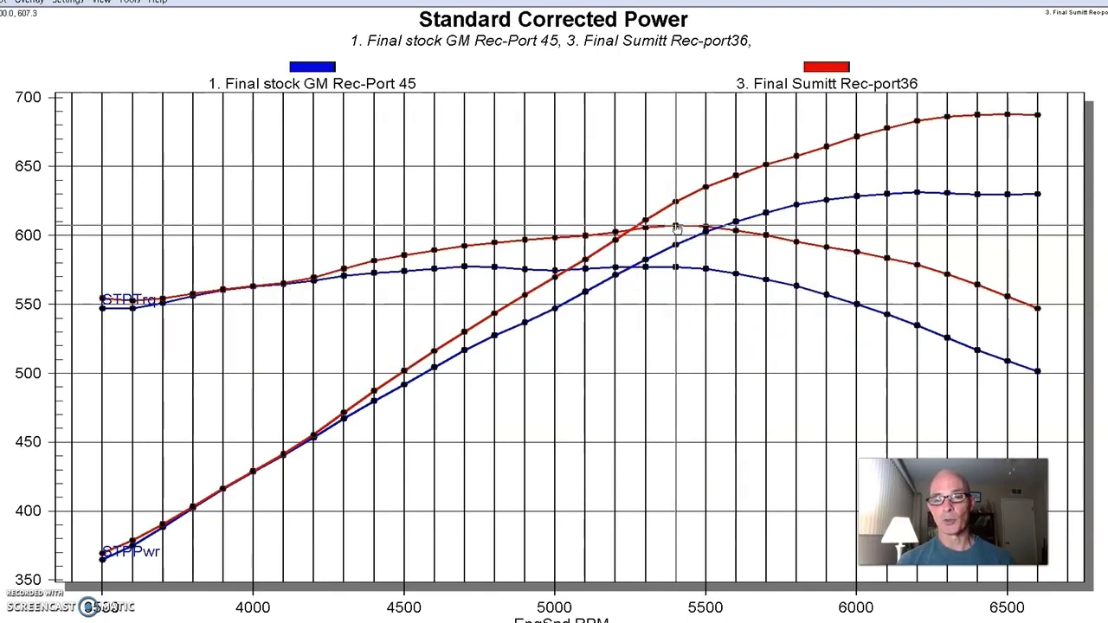
{"action": "left_click", "coordinate": [676, 227]}
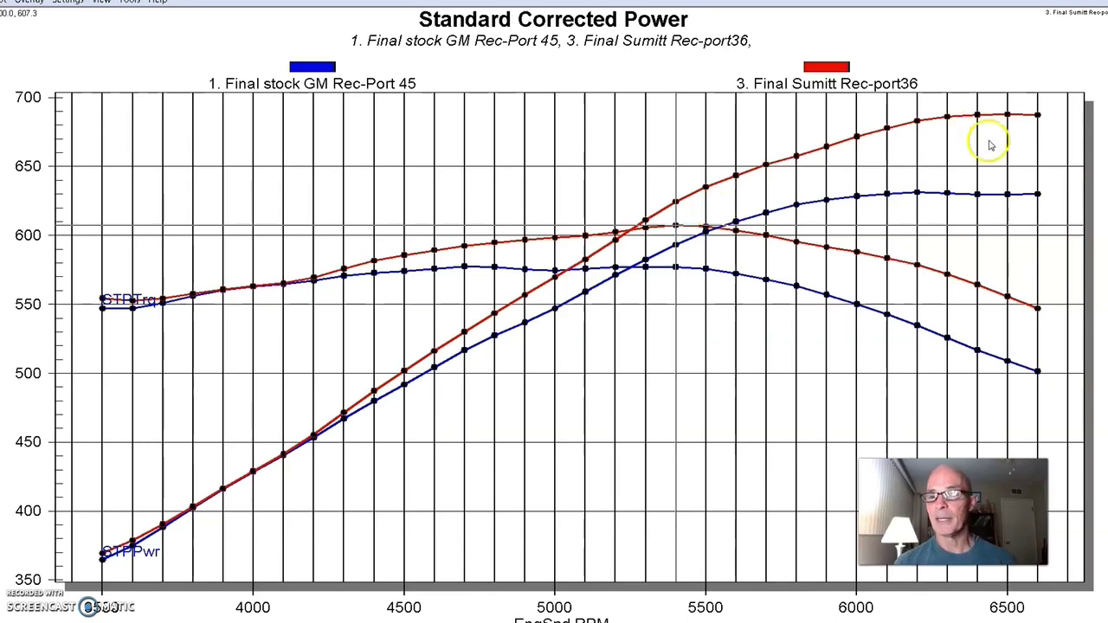
{"action": "left_click", "coordinate": [1007, 119]}
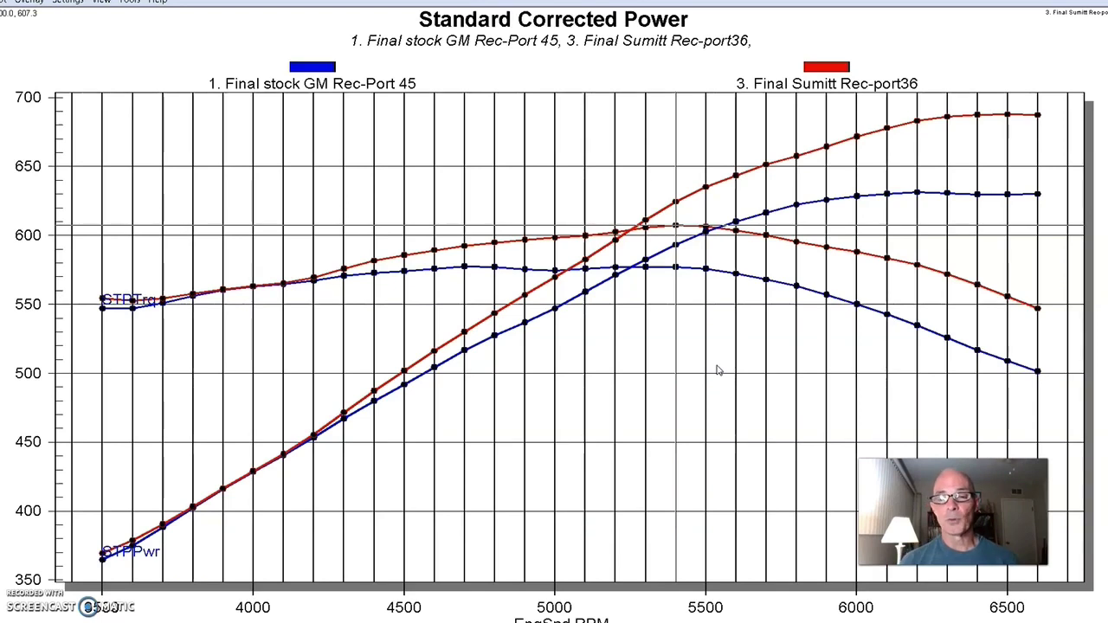
{"action": "left_click", "coordinate": [1007, 116]}
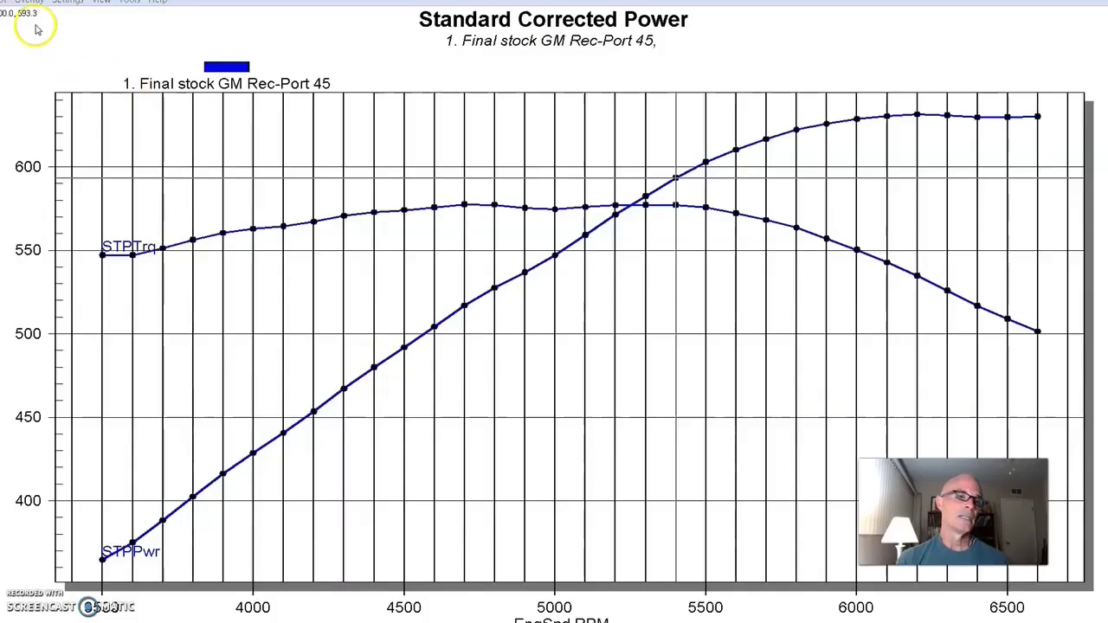
Step: Overlay "4. Final TFS 36018" on the stock GM curves and read its peak power and torque values
{"action": "left_click", "coordinate": [31, 4]}
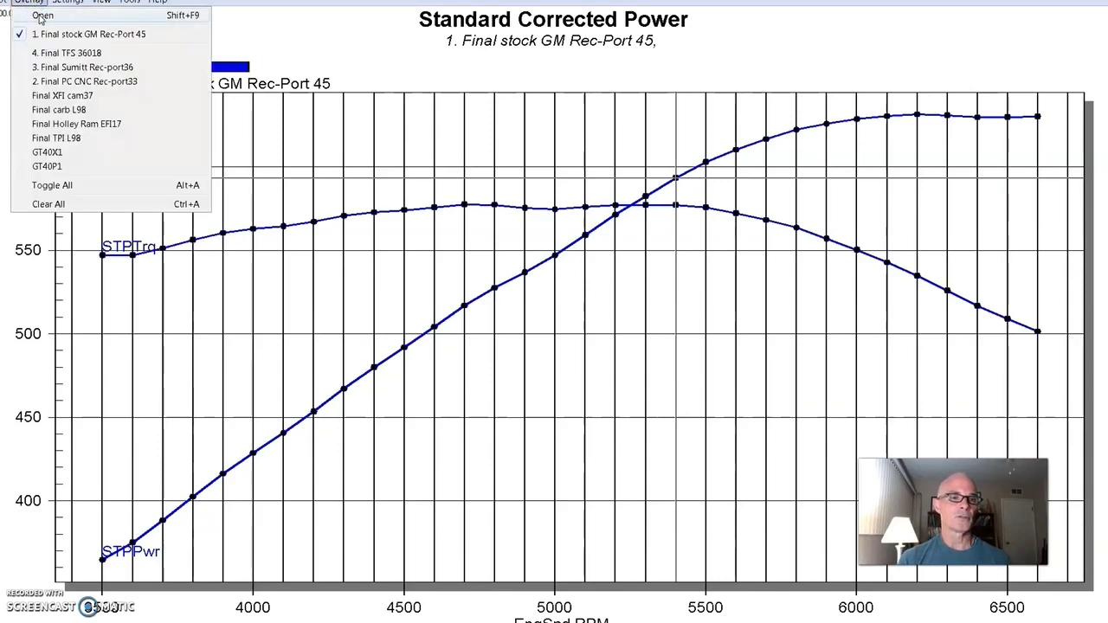
{"action": "left_click", "coordinate": [62, 55]}
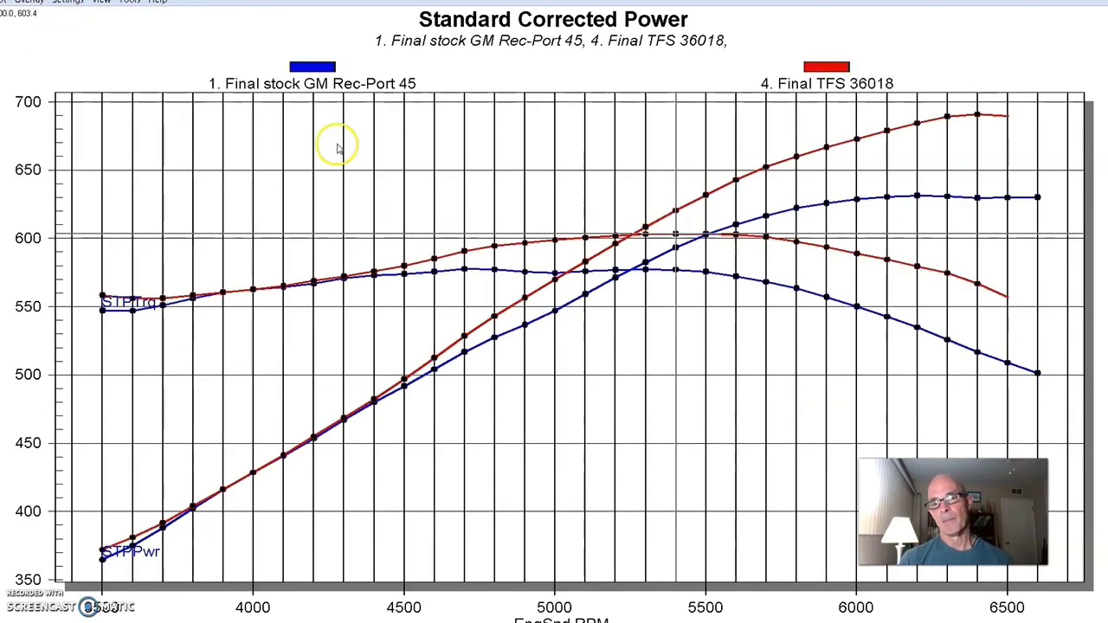
{"action": "left_click", "coordinate": [977, 116]}
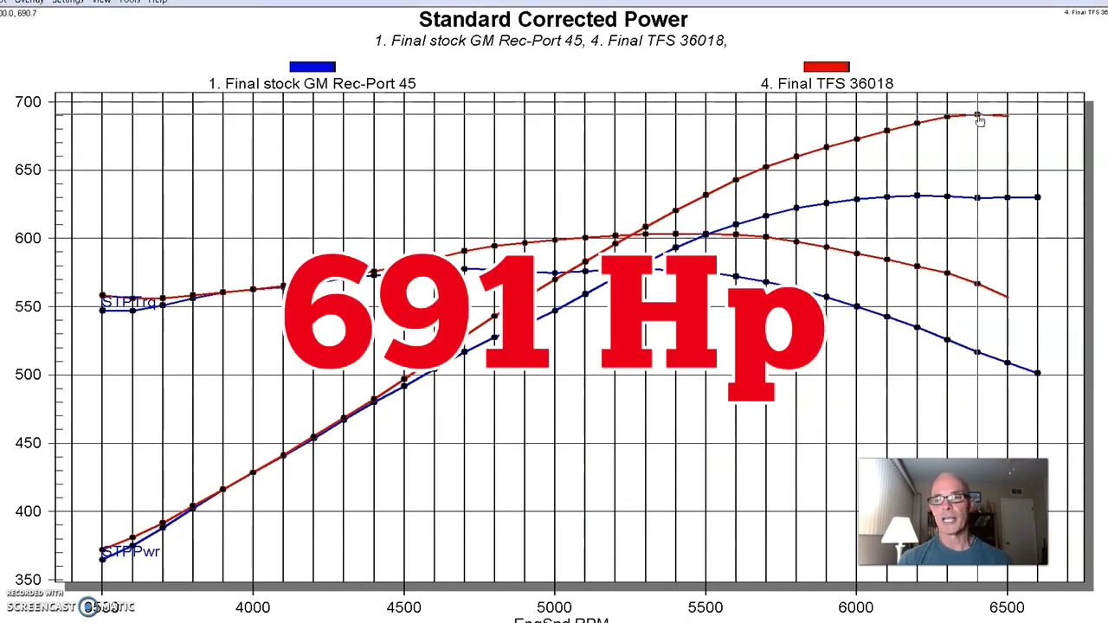
{"action": "left_click", "coordinate": [704, 194]}
{"action": "left_click", "coordinate": [645, 236]}
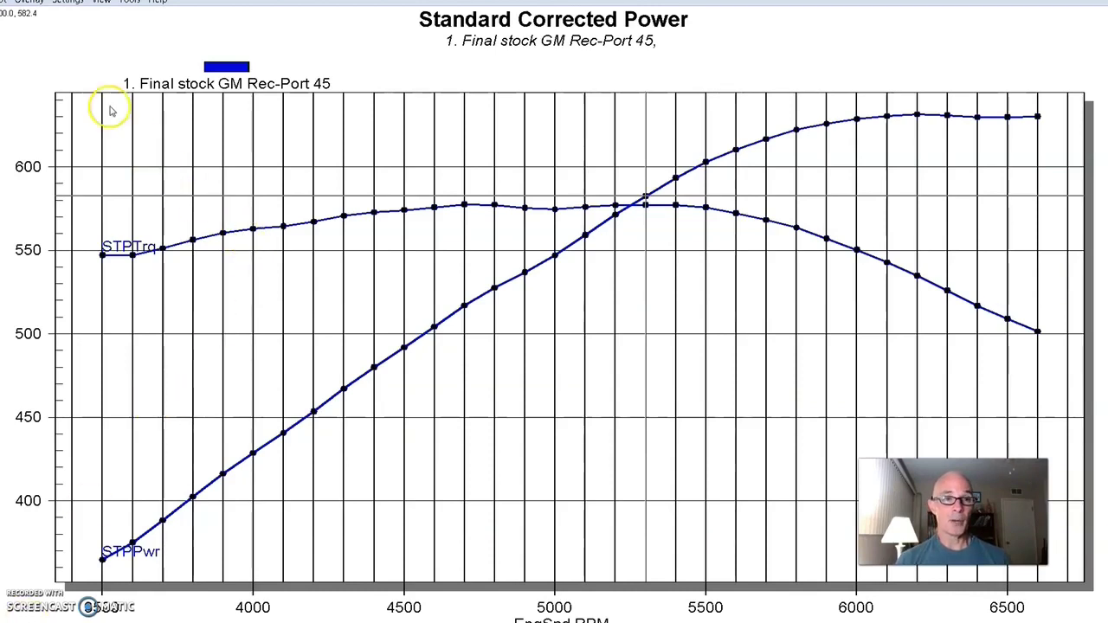
Step: Overlay "5. Final Bro 332 10" on the stock GM curves and inspect its peak power and torque points
{"action": "left_click", "coordinate": [31, 2]}
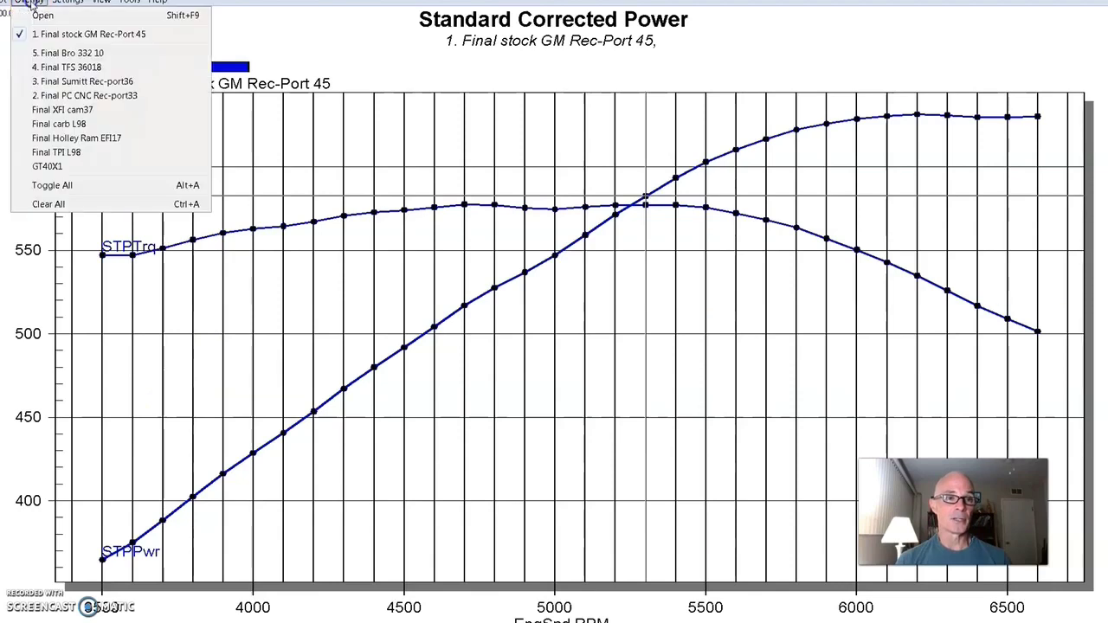
{"action": "left_click", "coordinate": [61, 53]}
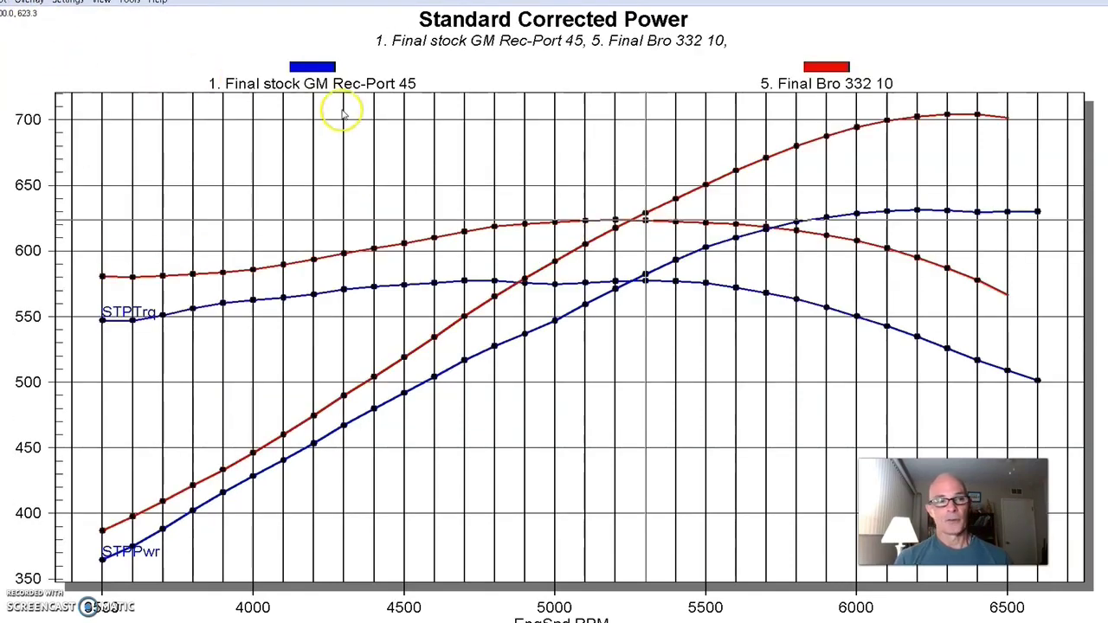
{"action": "left_click", "coordinate": [949, 118]}
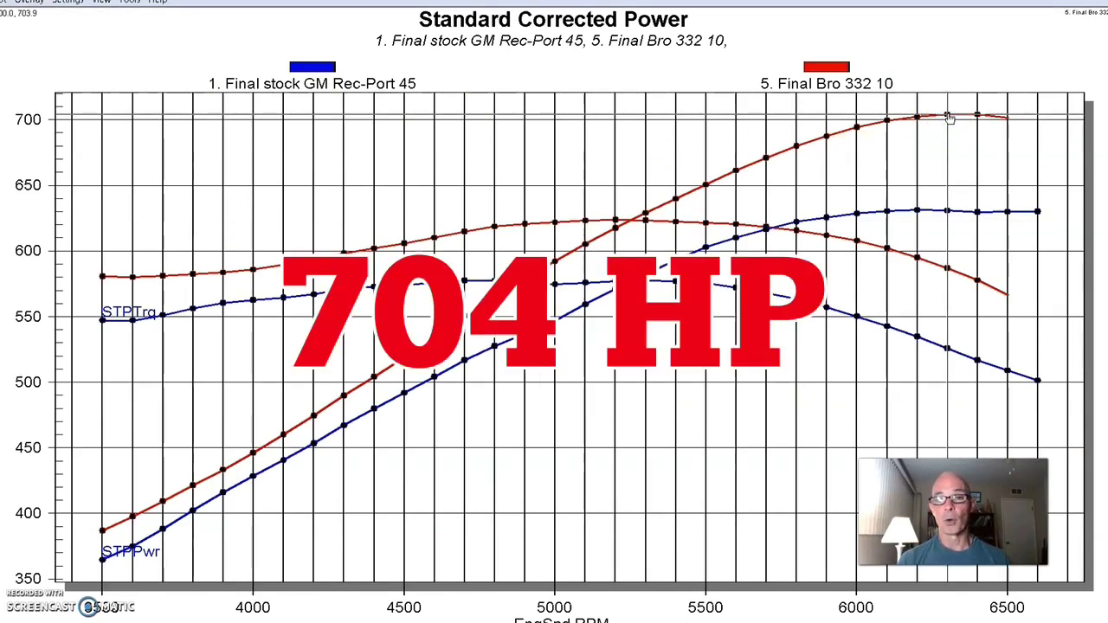
{"action": "left_click", "coordinate": [586, 224]}
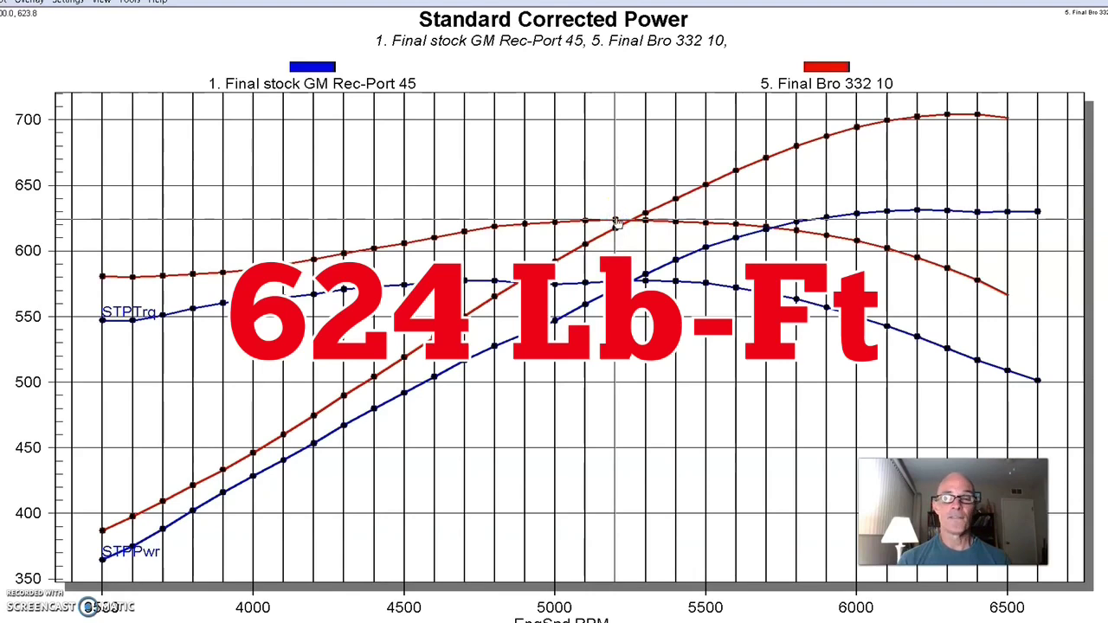
{"action": "left_click", "coordinate": [645, 219]}
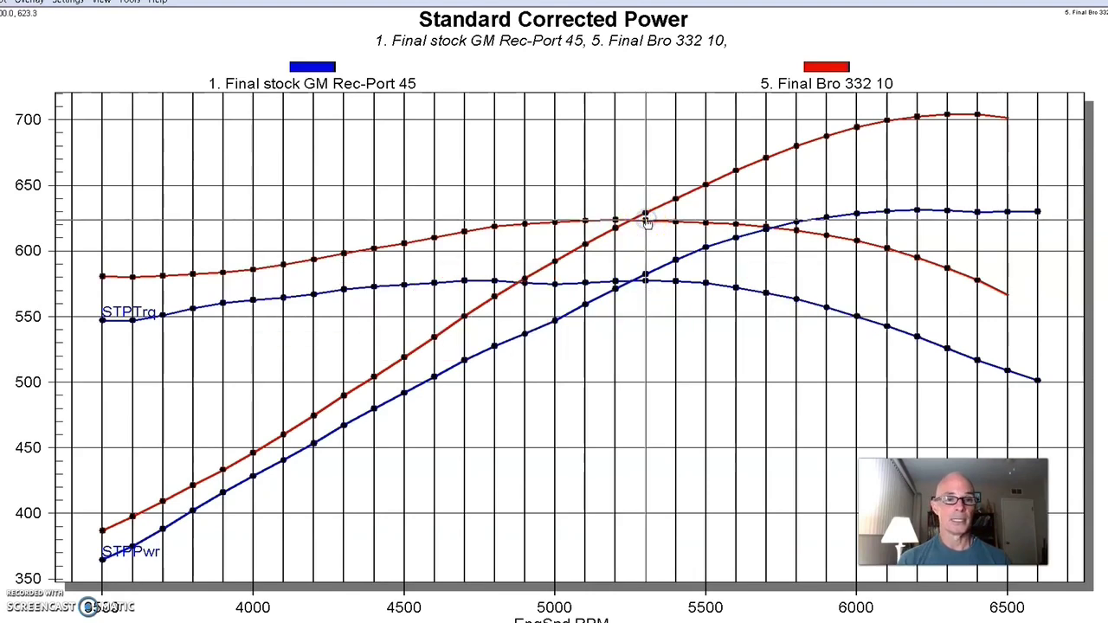
{"action": "left_click", "coordinate": [296, 309]}
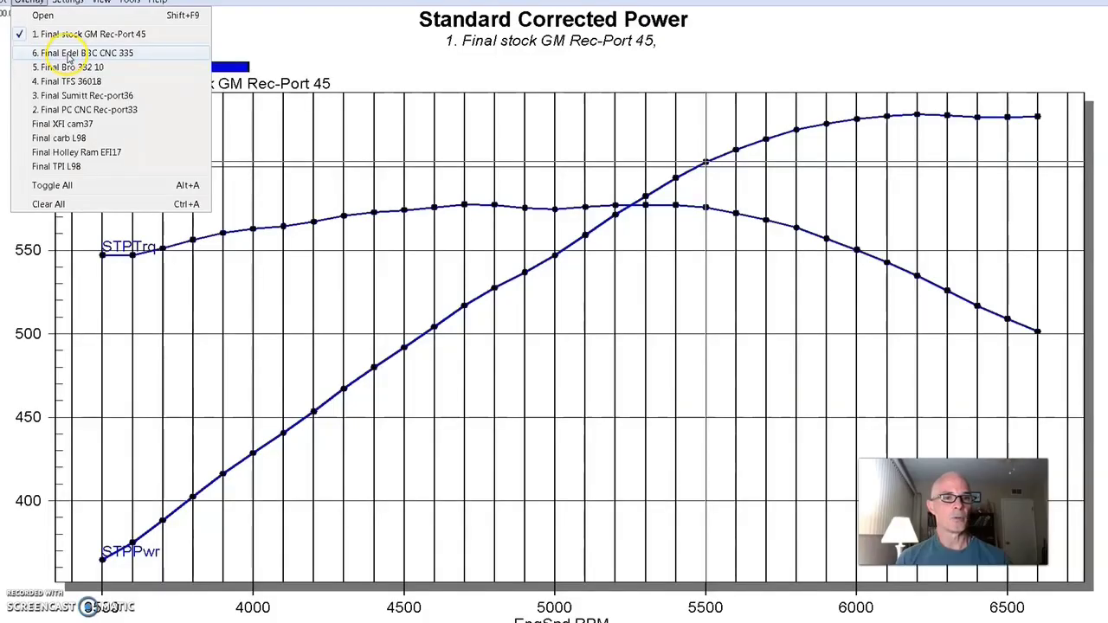
Step: Overlay "6. Final Edel BBC CNC 335" on the stock GM run and read its power and torque peaks
{"action": "left_click", "coordinate": [67, 55]}
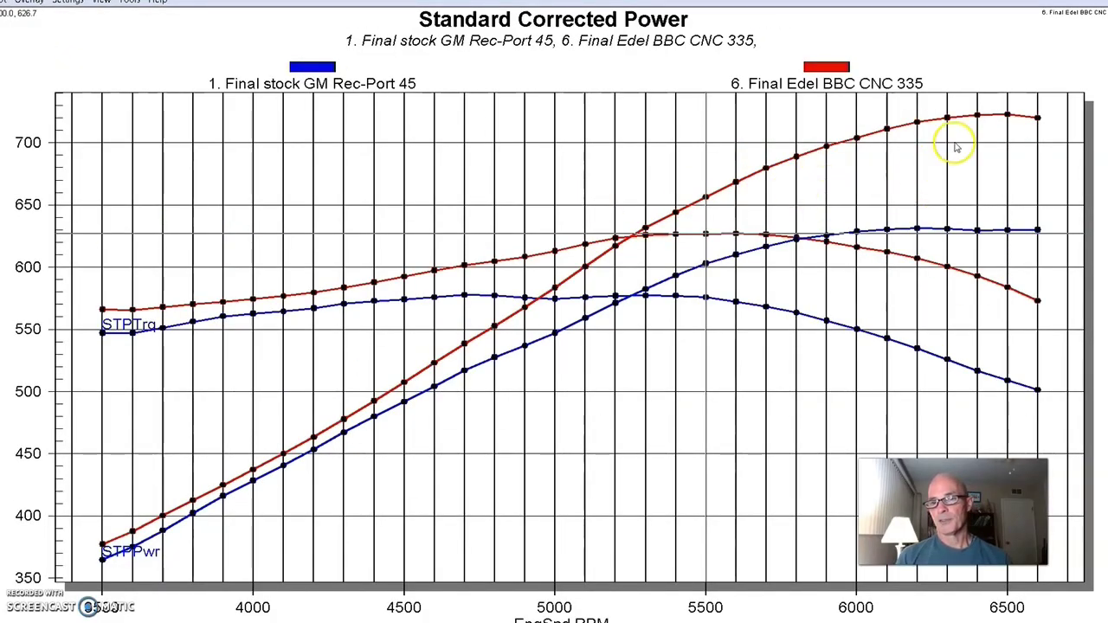
{"action": "left_click", "coordinate": [979, 116]}
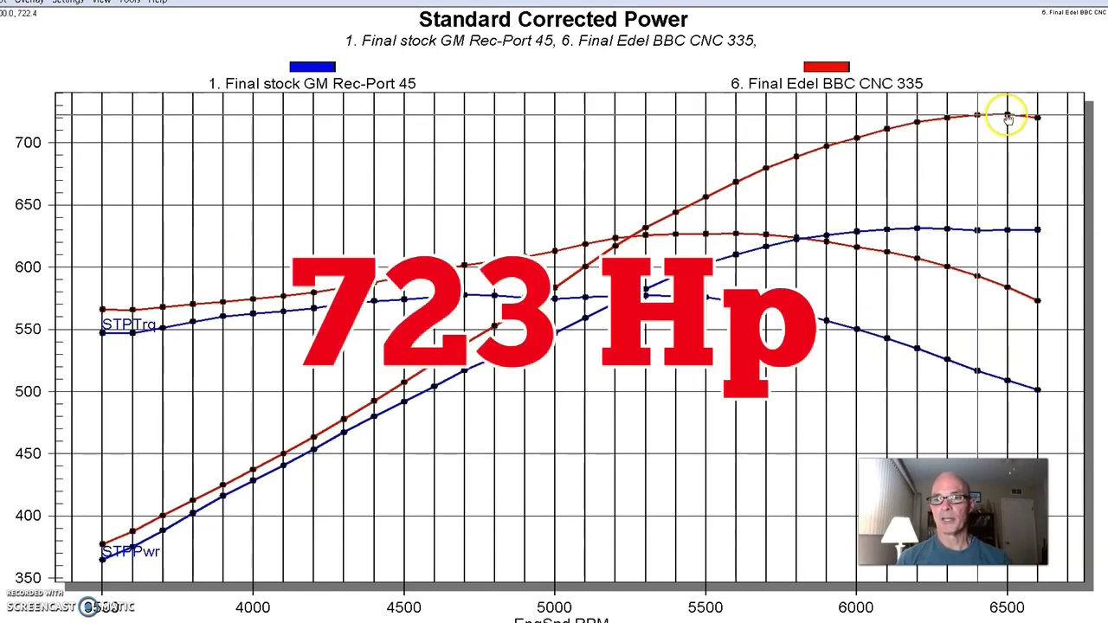
{"action": "left_click", "coordinate": [1006, 117]}
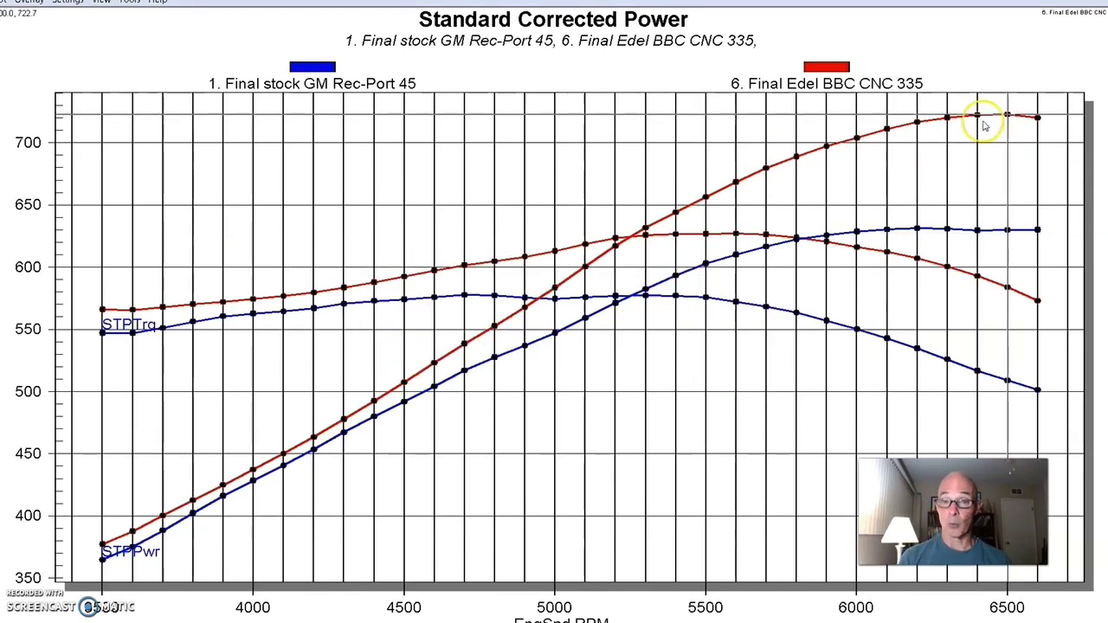
{"action": "left_click", "coordinate": [704, 236]}
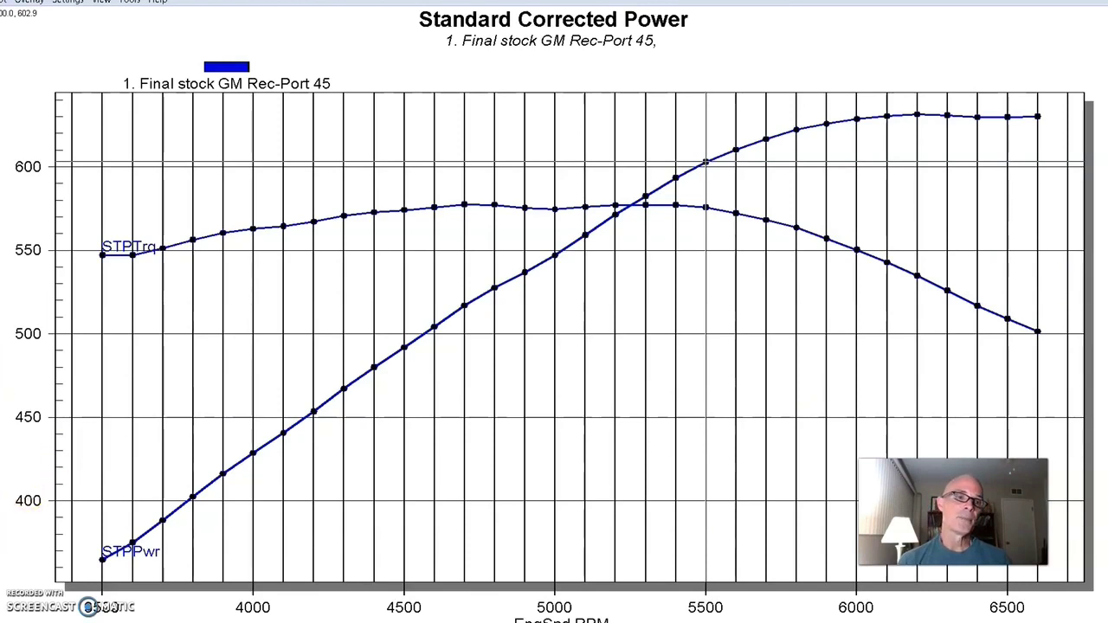
Step: Overlay "7. Final Dart 335 Pro 1" on the stock GM run and read its power near the peak at 6400 rpm
{"action": "left_click", "coordinate": [30, 3]}
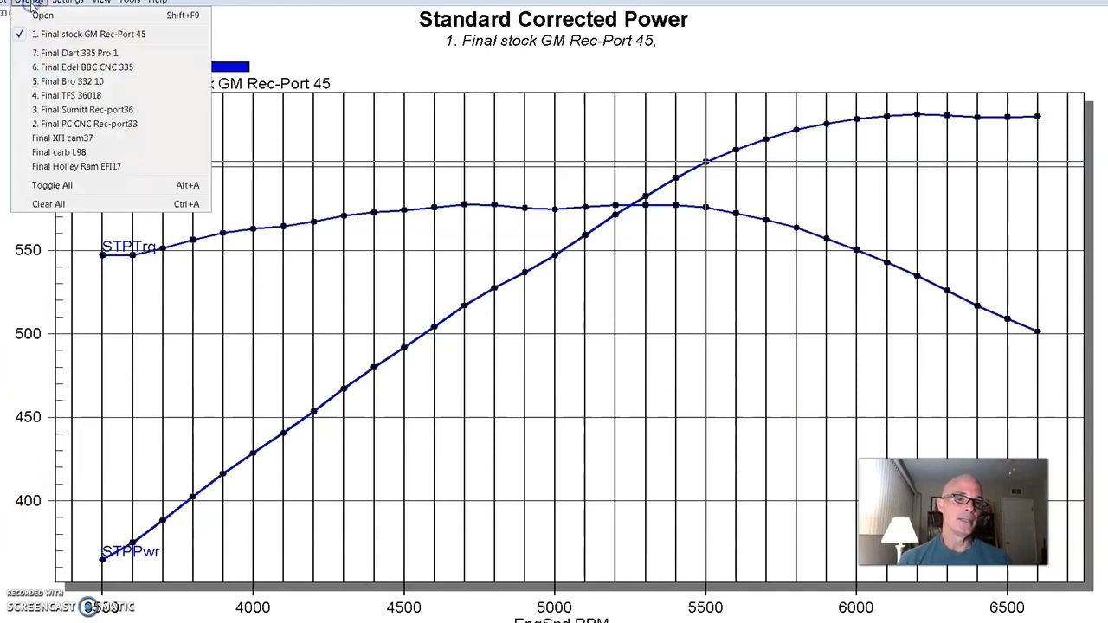
{"action": "left_click", "coordinate": [60, 52]}
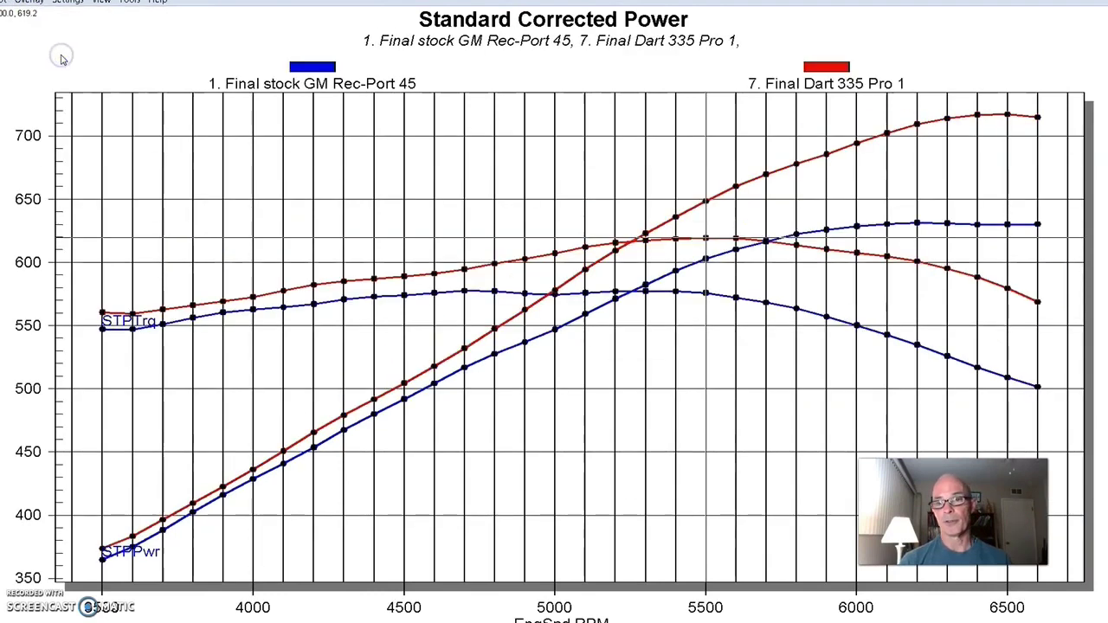
{"action": "left_click", "coordinate": [978, 118]}
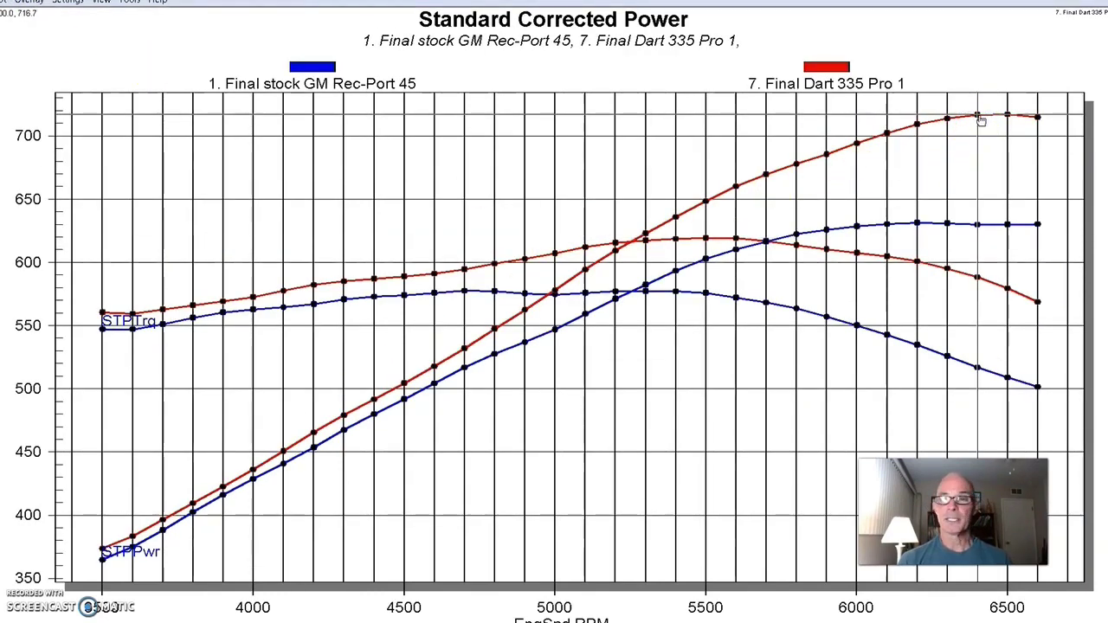
Step: Read the Dart 335 Pro 1 run's power at 6500 rpm and its peak torque near 5500 rpm
{"action": "left_click", "coordinate": [1007, 117]}
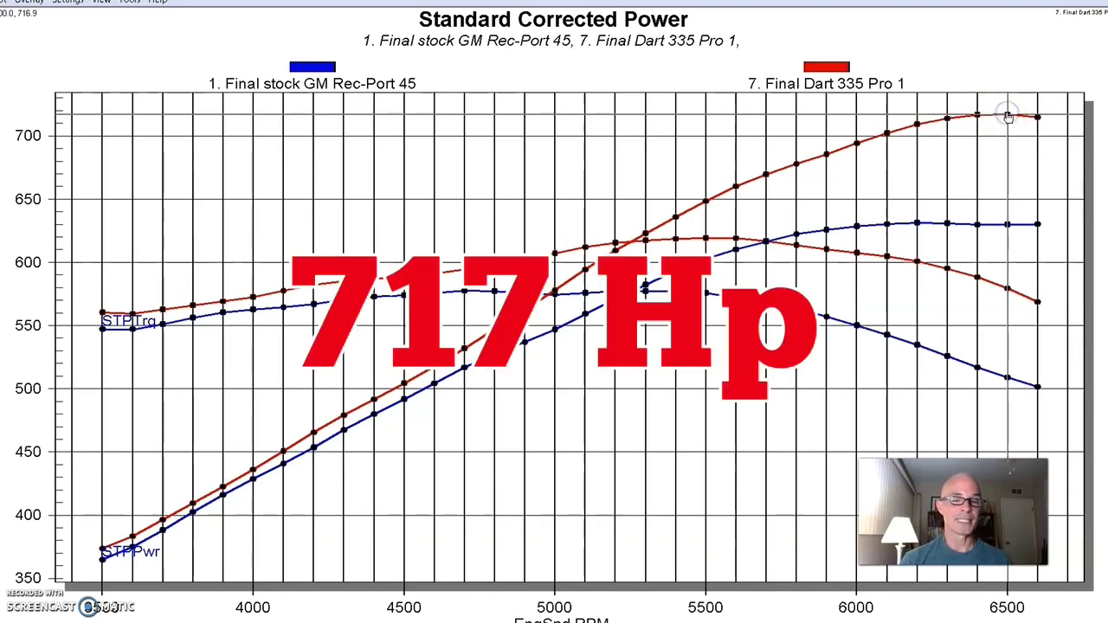
{"action": "left_click", "coordinate": [706, 241]}
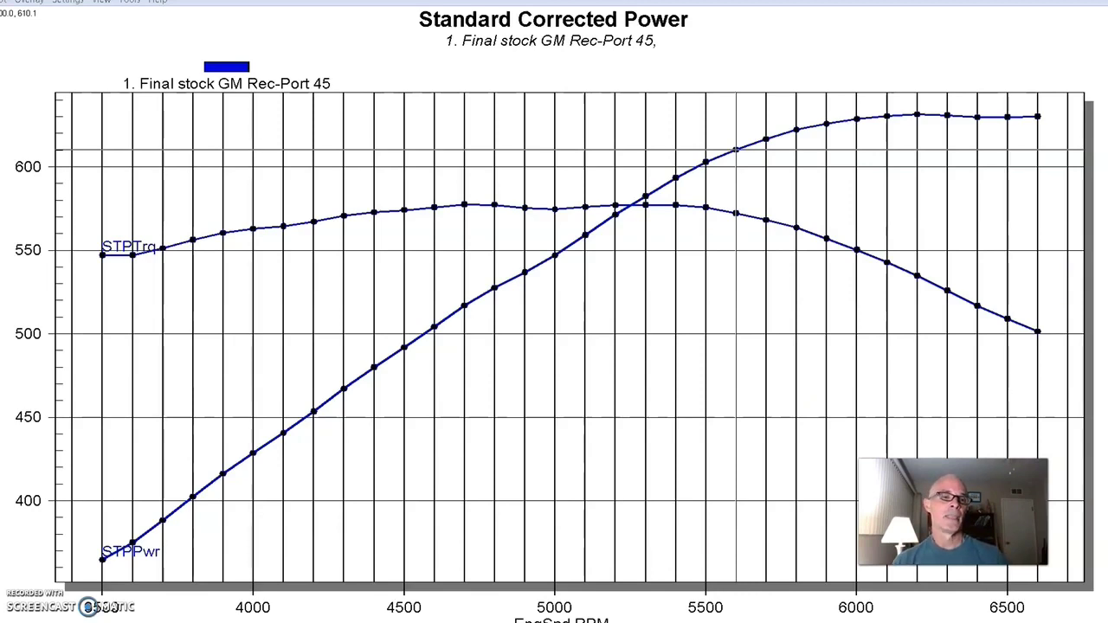
Step: Overlay "8. Final AFR 290 Oval27" on the stock GM run and read its peak power and torque points
{"action": "left_click", "coordinate": [29, 3]}
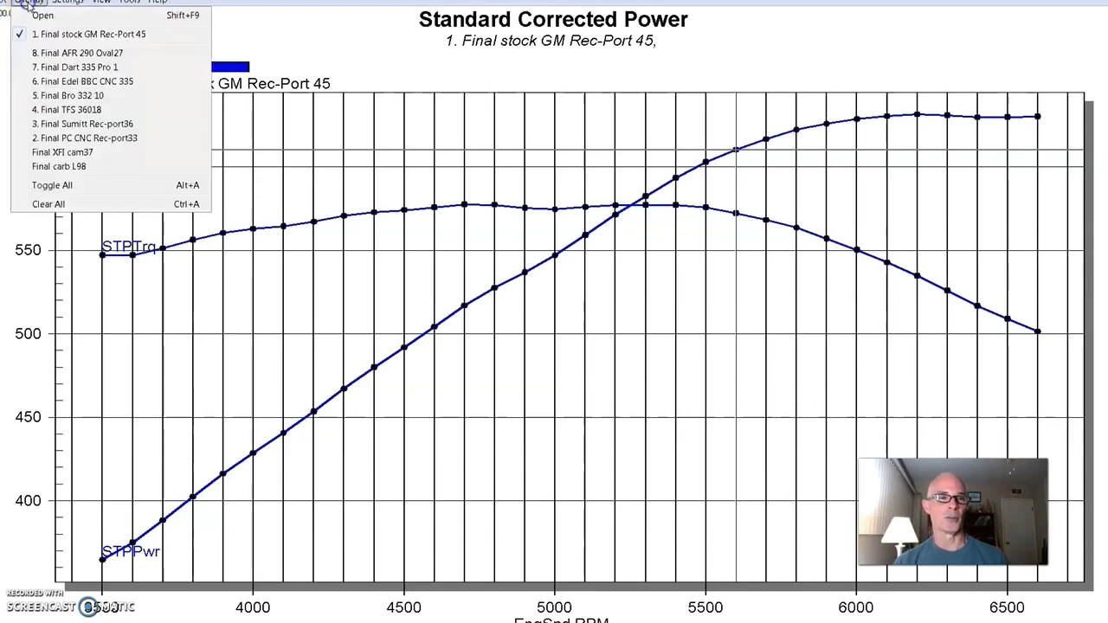
{"action": "left_click", "coordinate": [65, 55]}
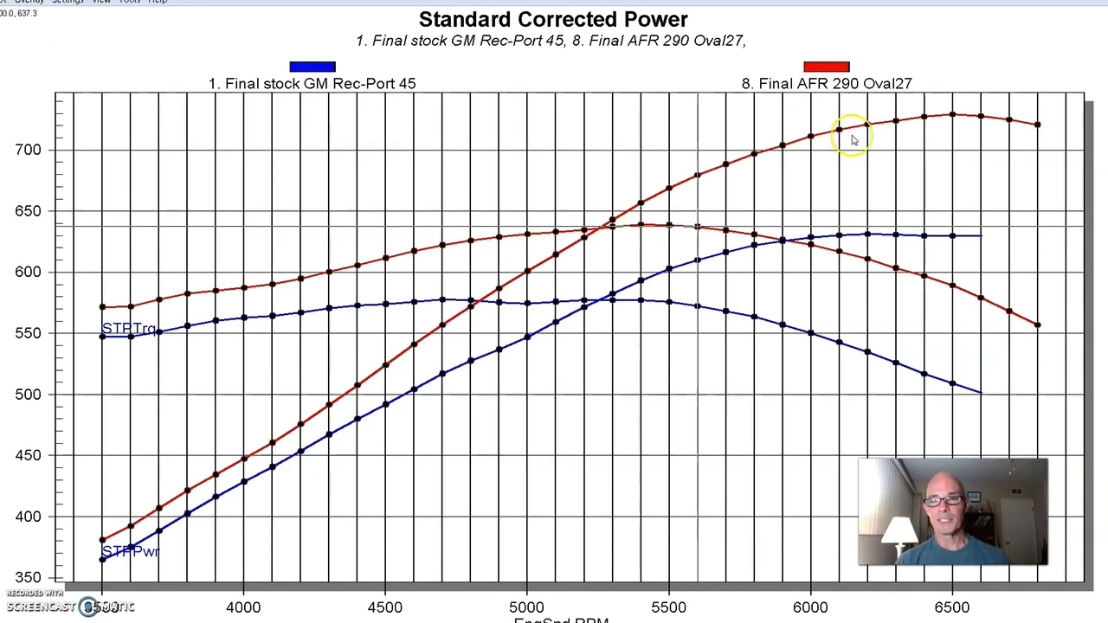
{"action": "left_click", "coordinate": [952, 117]}
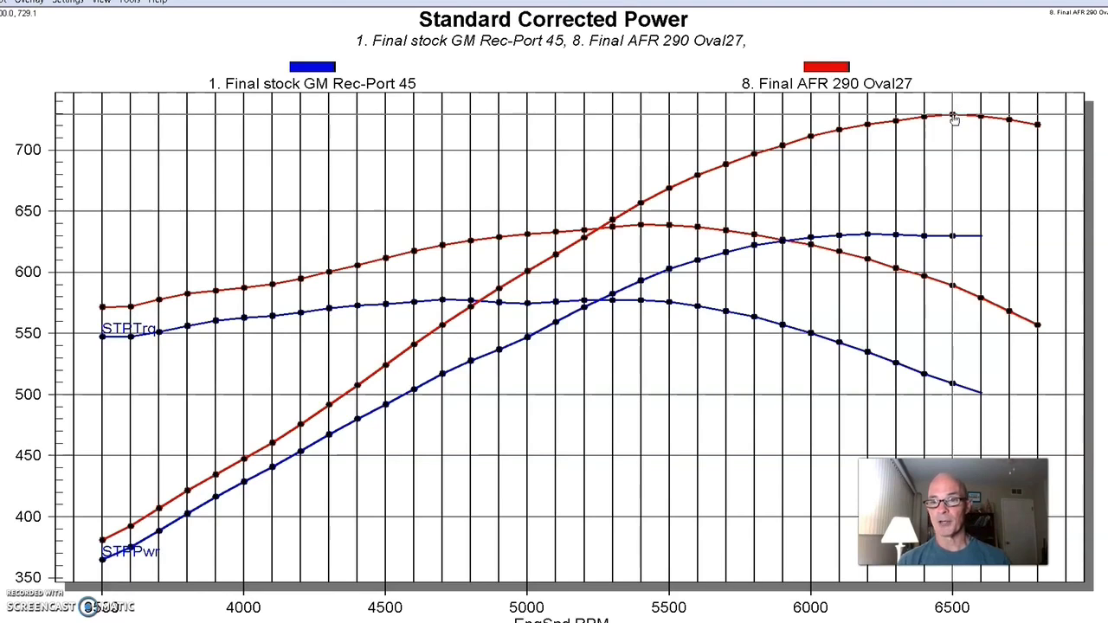
{"action": "left_click", "coordinate": [669, 225]}
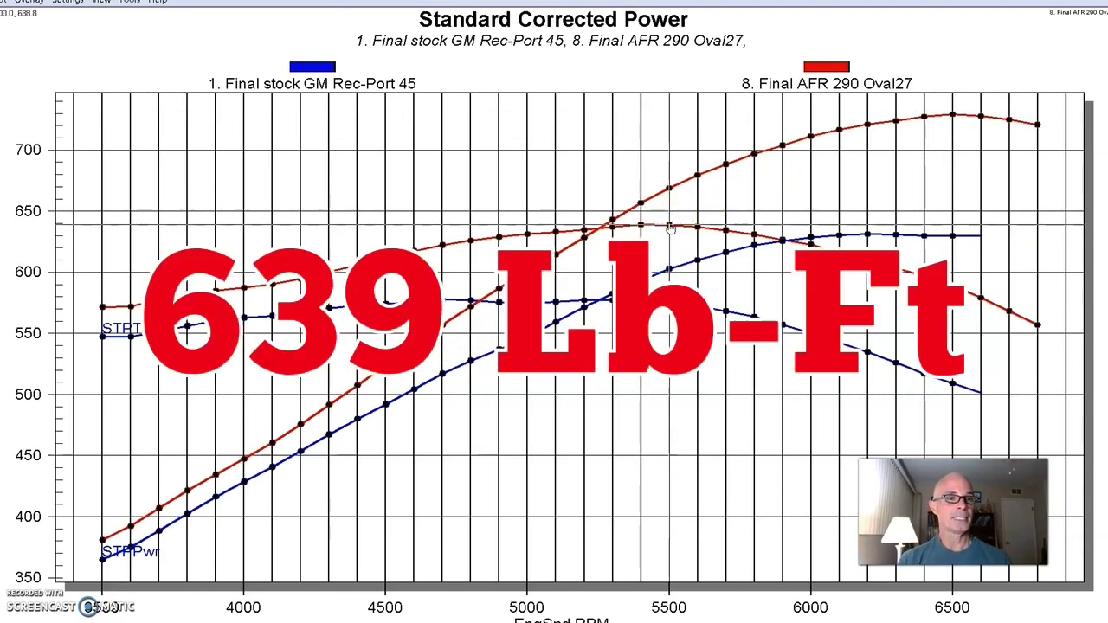